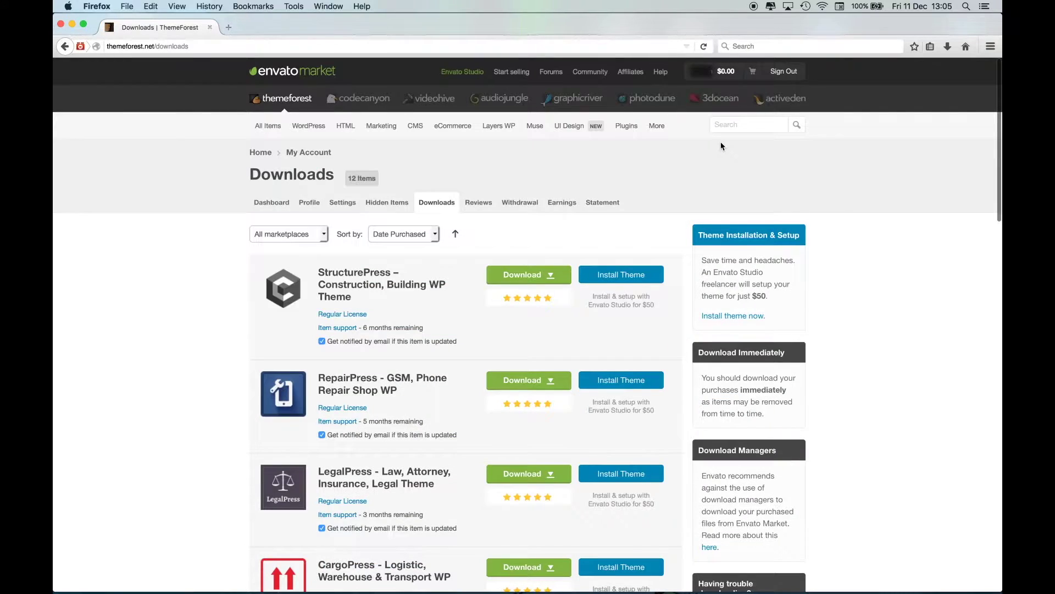
# Step: Show the download options for the purchased StructurePress theme on ThemeForest
pyautogui.click(547, 276)
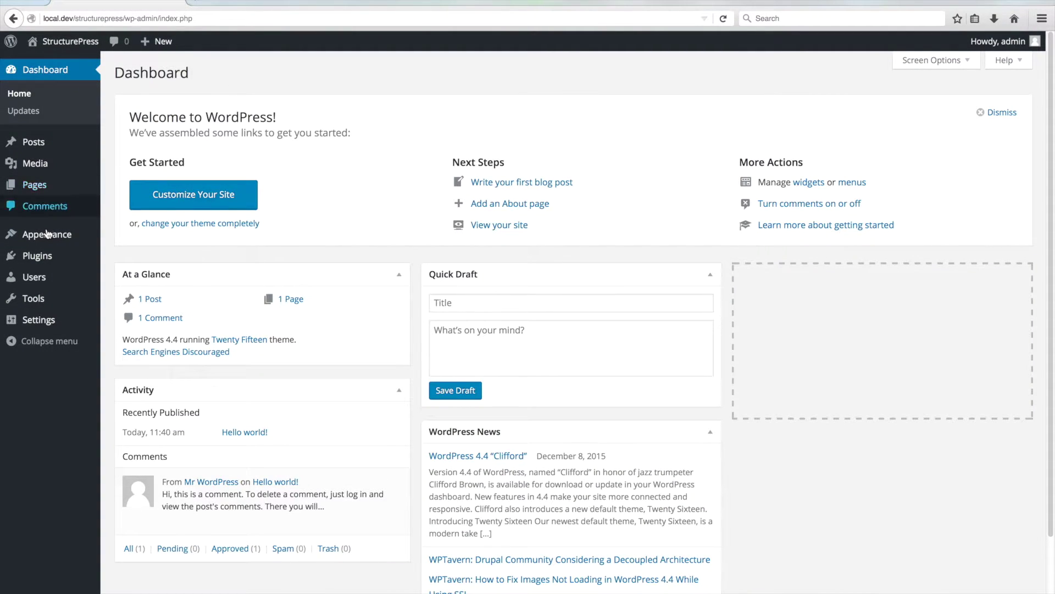
# Step: Upload and install the StructurePress themeforest zip from Downloads via Themes > Add New > Upload Theme
pyautogui.moveTo(94, 236)
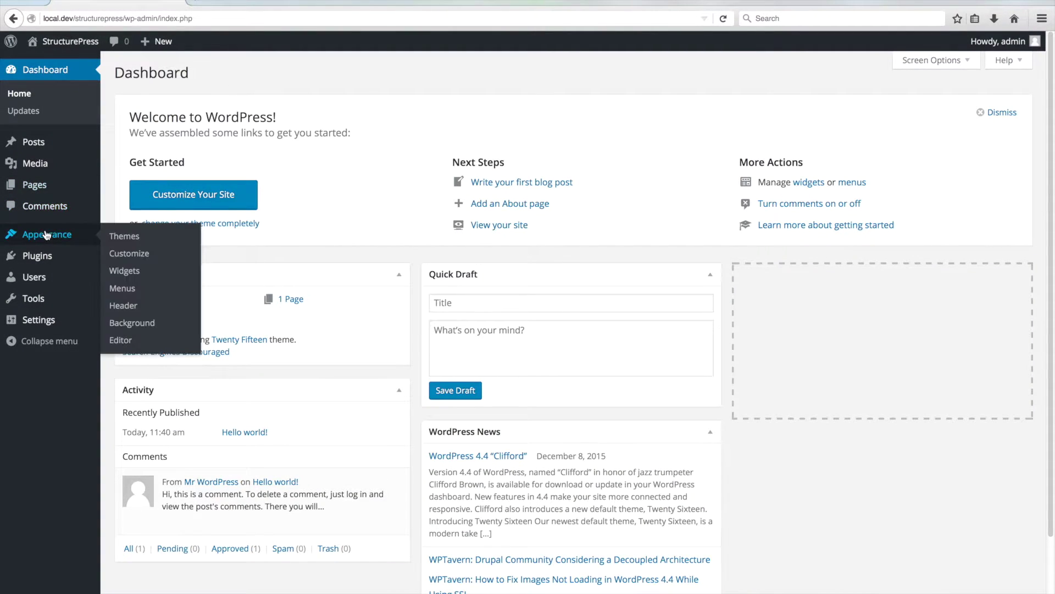
pyautogui.click(113, 236)
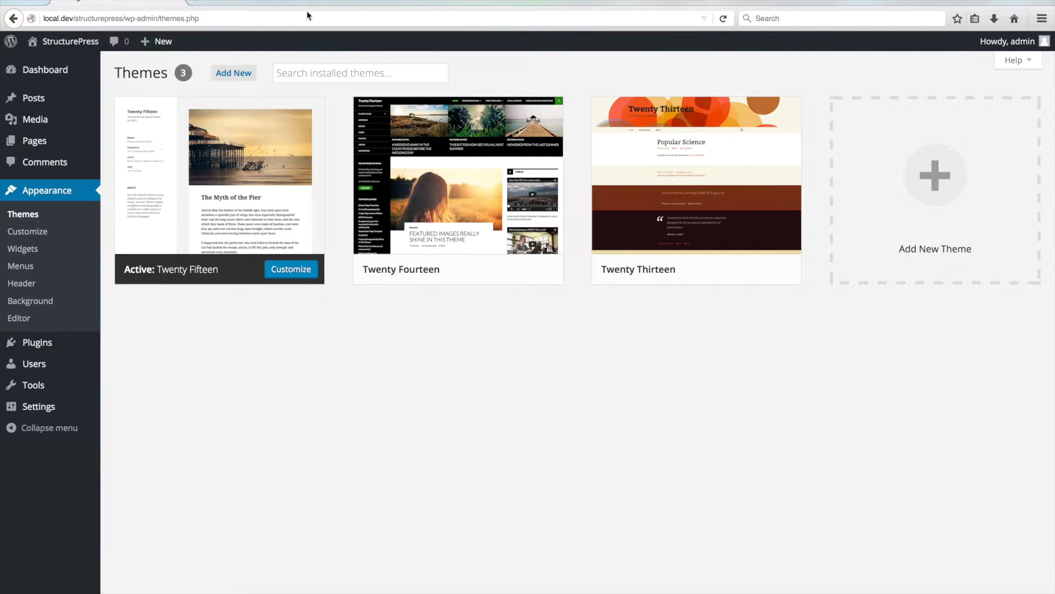
pyautogui.click(244, 76)
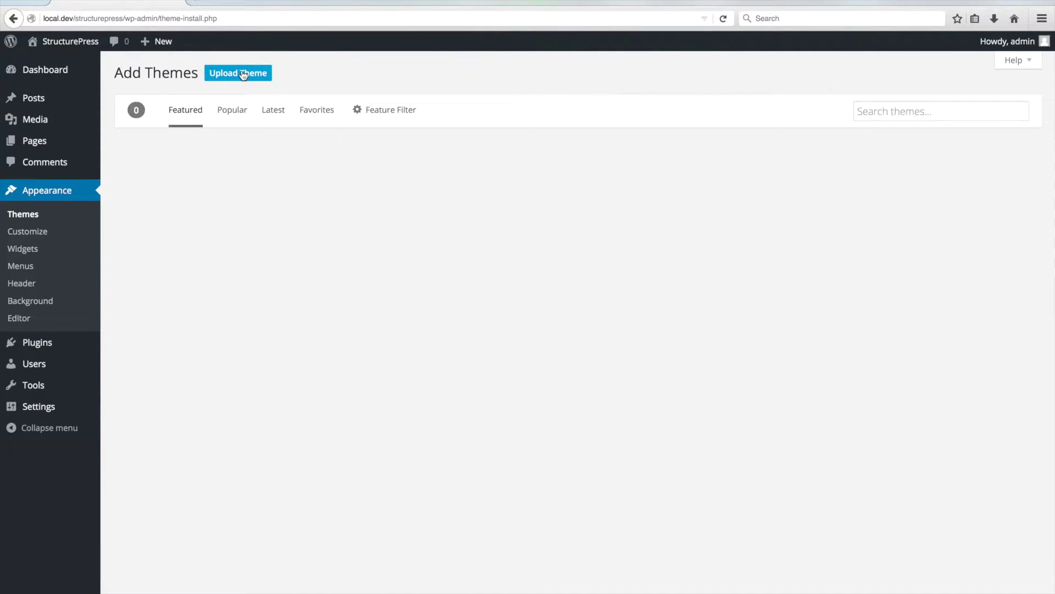
pyautogui.click(244, 73)
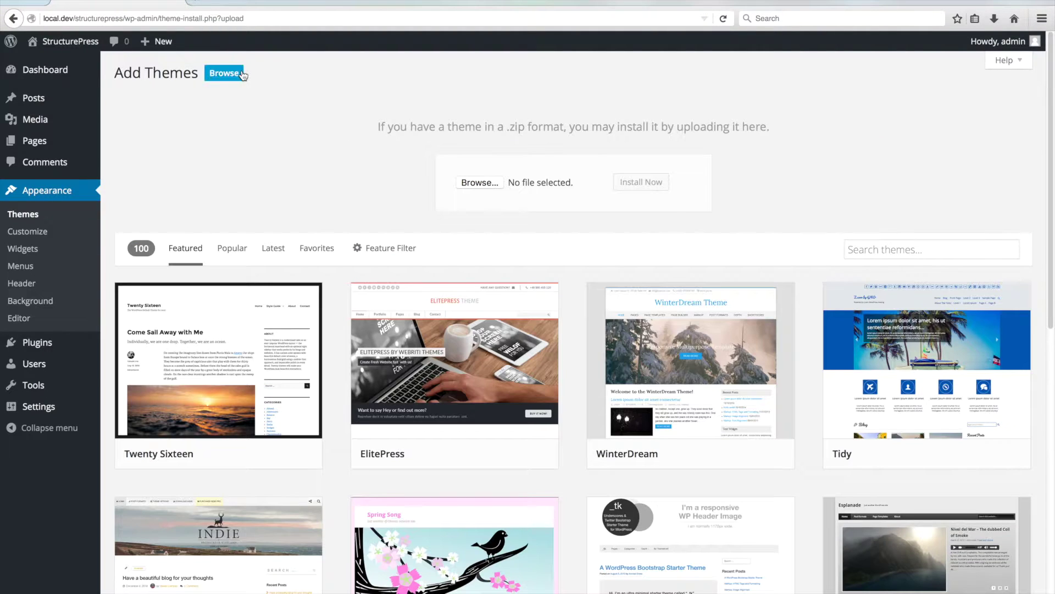
pyautogui.click(466, 179)
pyautogui.click(482, 93)
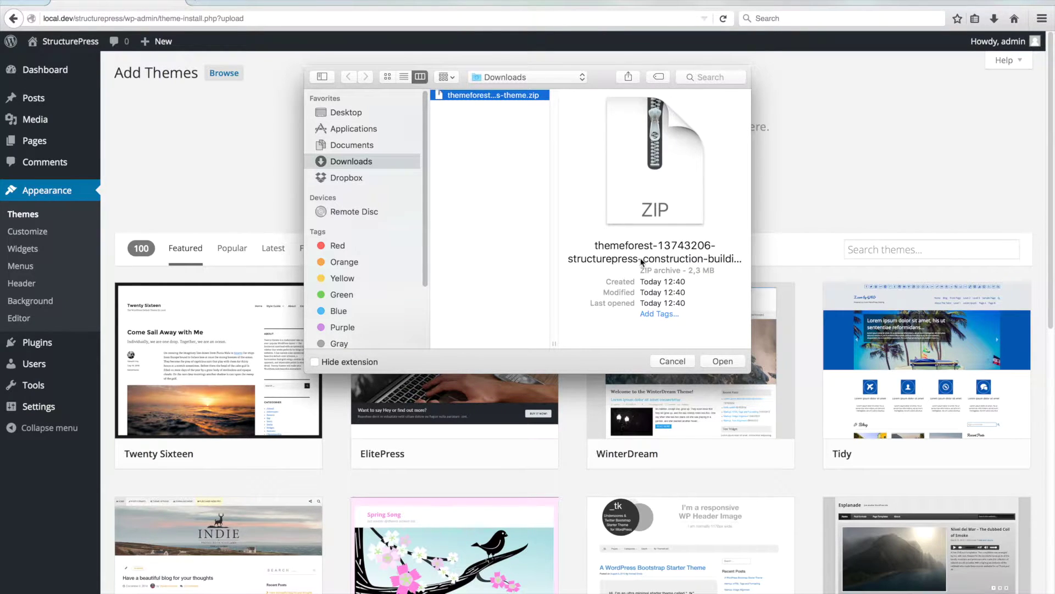
pyautogui.click(723, 361)
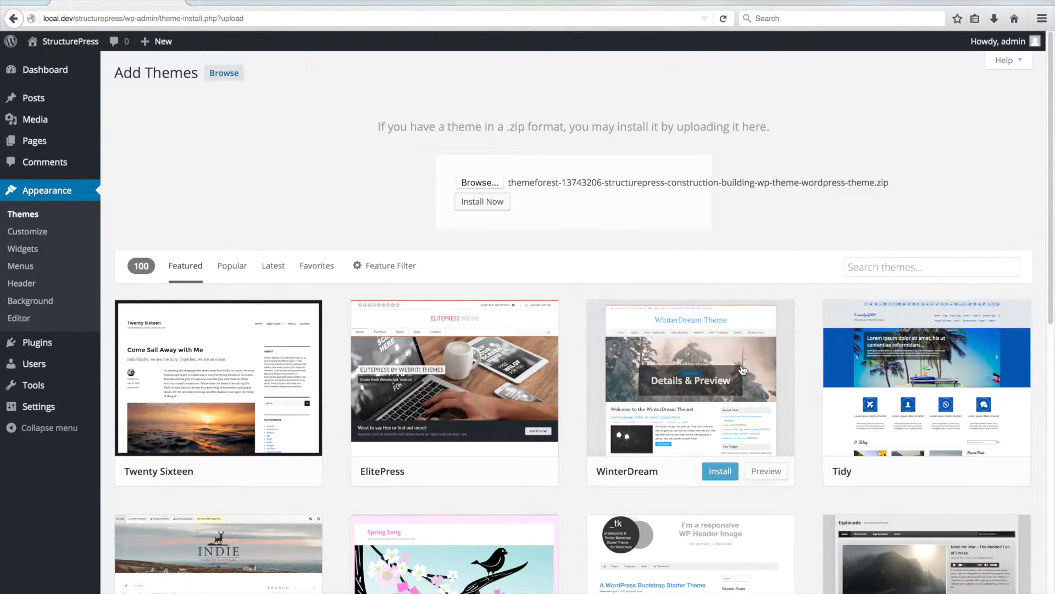
pyautogui.click(489, 202)
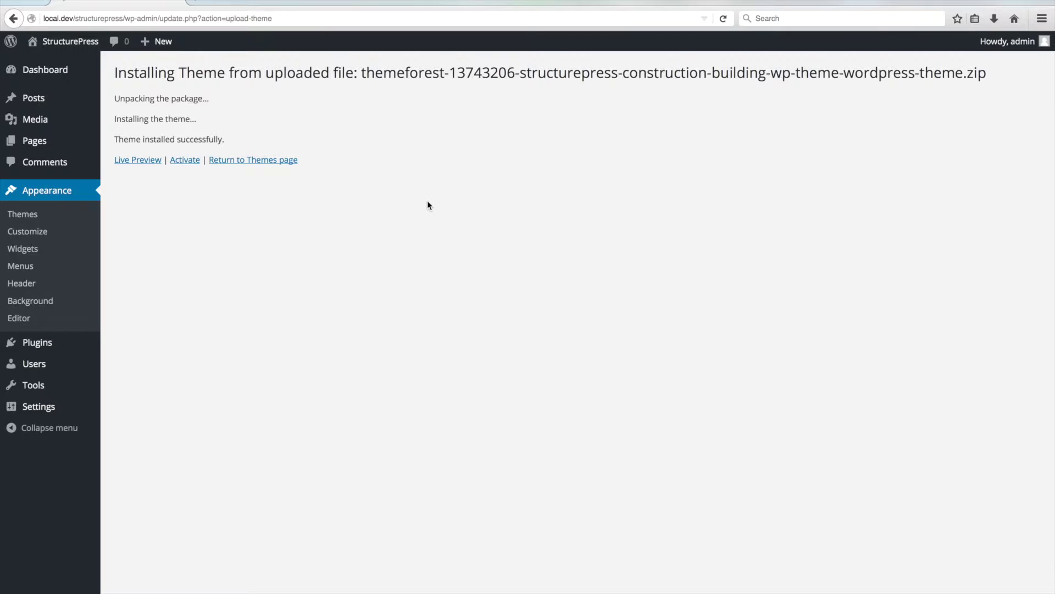
# Step: Activate the newly installed StructurePress PT theme
pyautogui.click(188, 165)
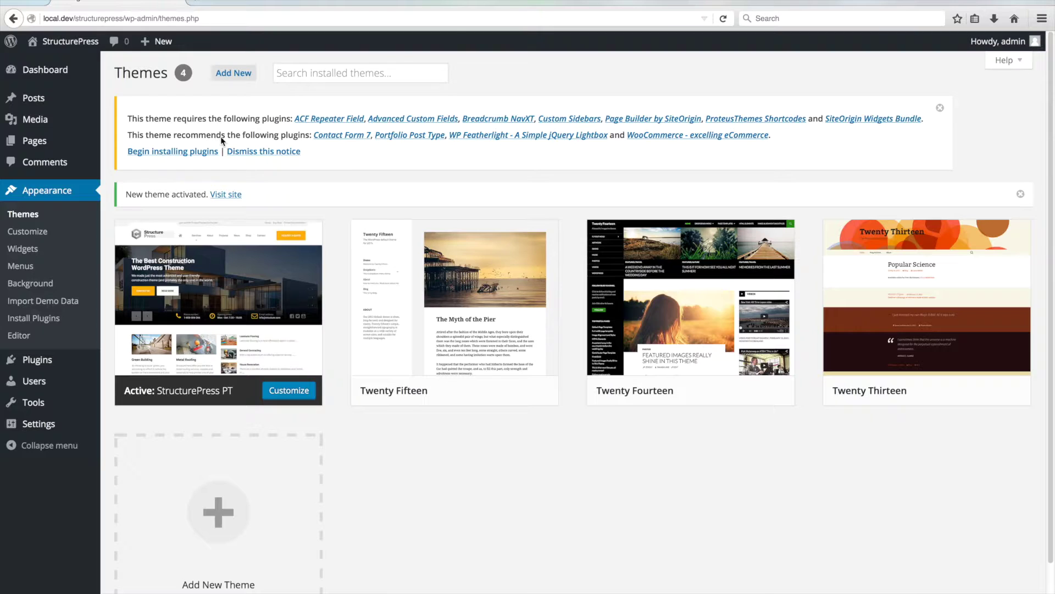
# Step: Bulk-install all eleven required and recommended StructurePress plugins
pyautogui.click(189, 155)
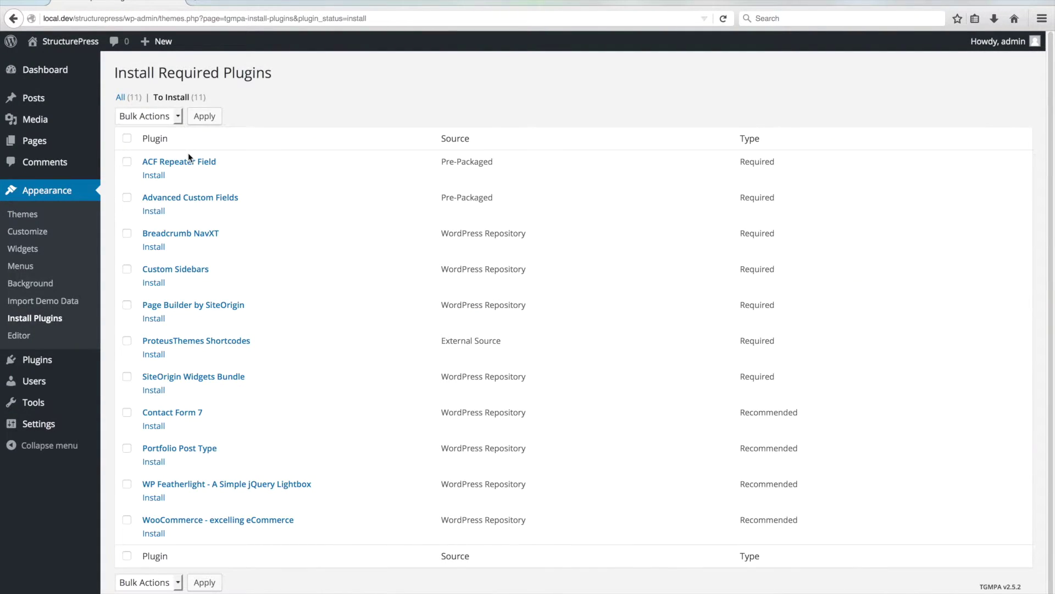
pyautogui.click(126, 139)
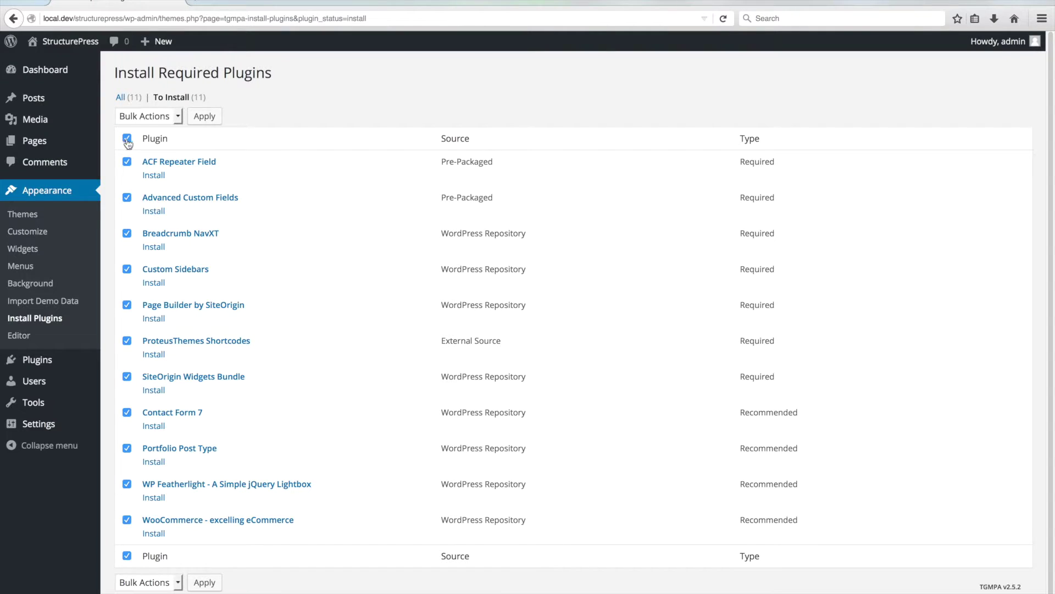
pyautogui.click(161, 117)
pyautogui.click(147, 142)
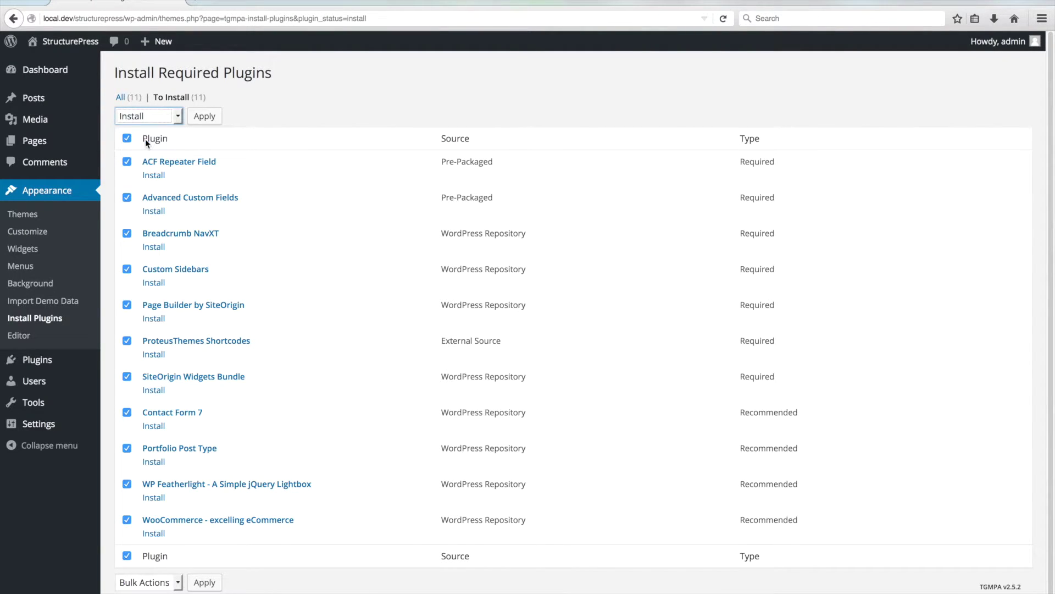
pyautogui.click(204, 121)
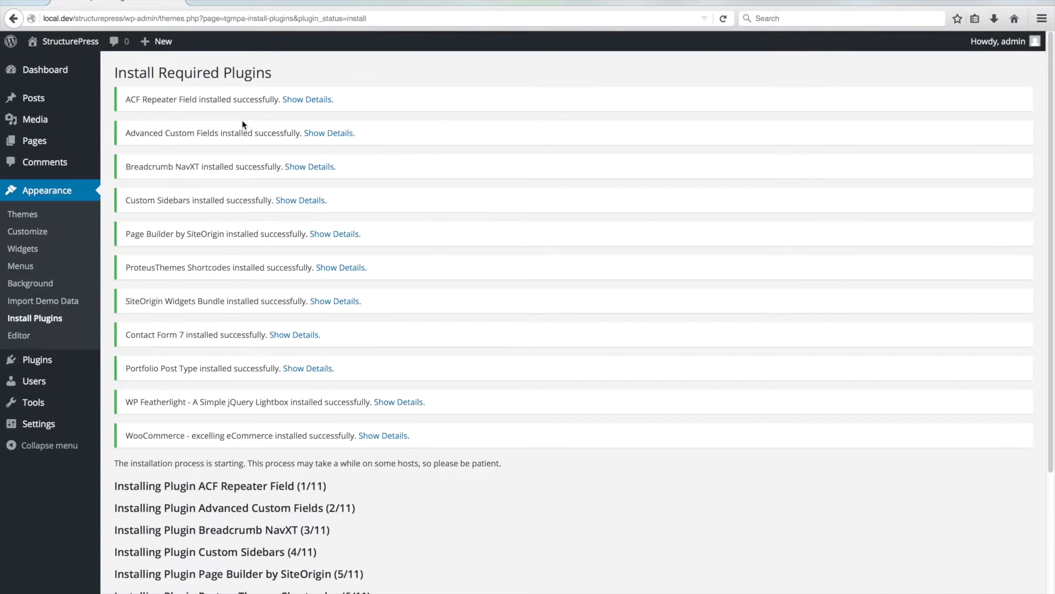
pyautogui.scroll(-4, 242, 120)
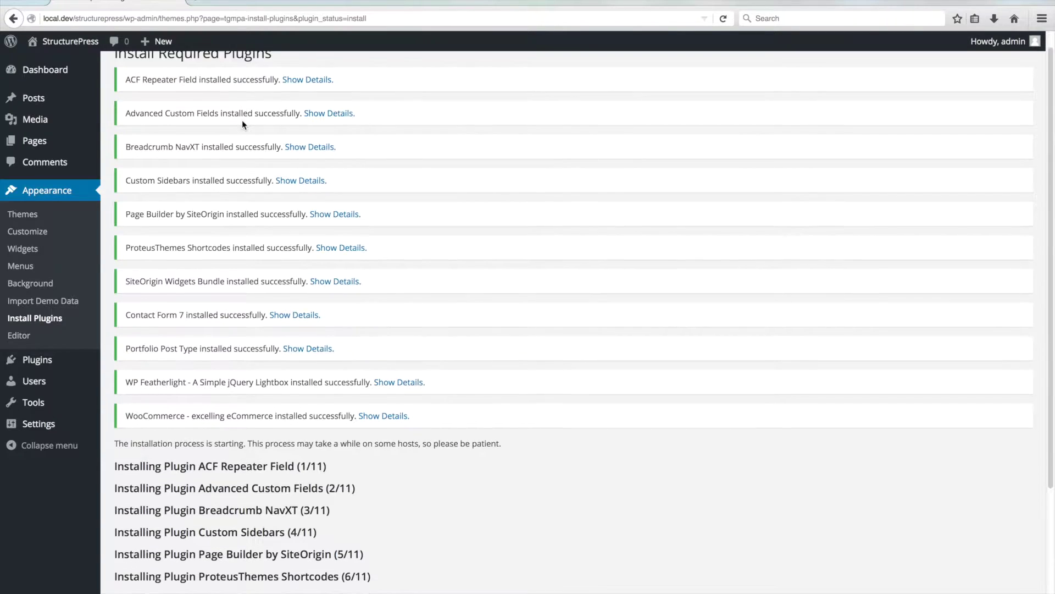
pyautogui.scroll(-3, 242, 120)
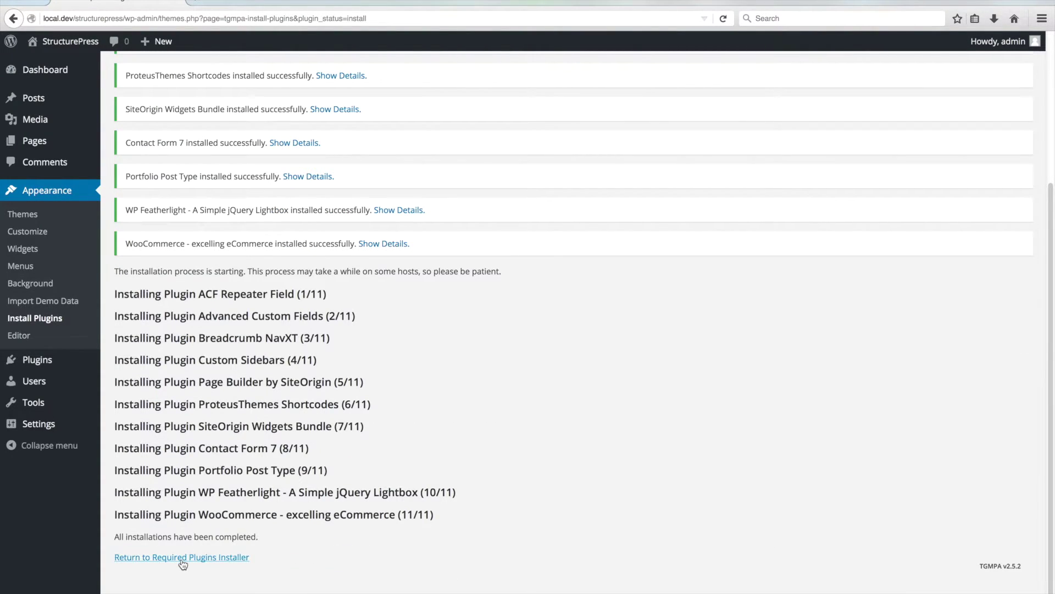
pyautogui.click(29, 319)
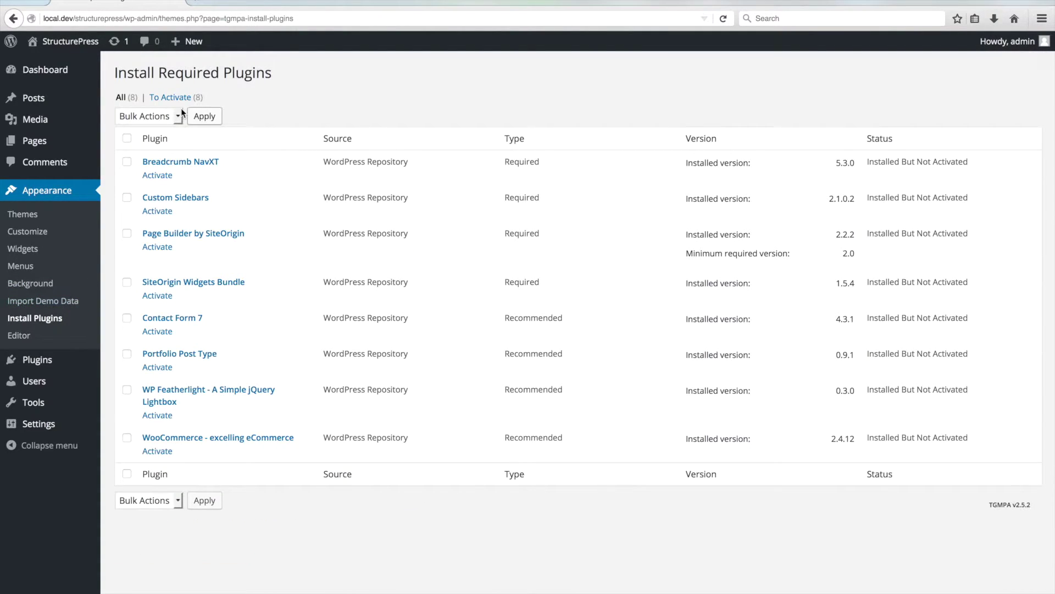
# Step: Bulk-activate the eight installed but inactive theme plugins
pyautogui.click(127, 138)
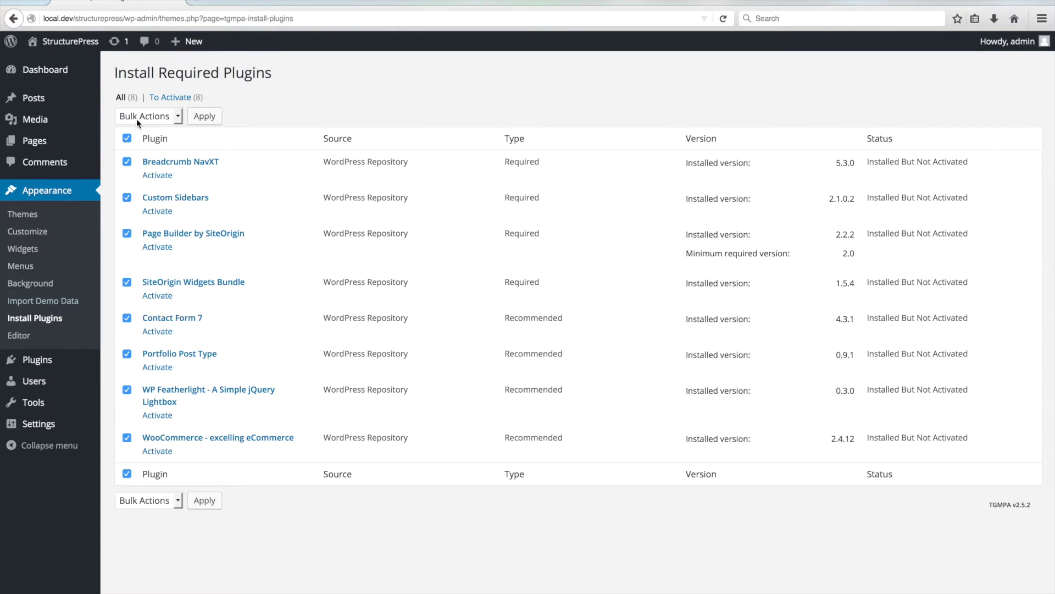
pyautogui.click(137, 118)
pyautogui.click(136, 169)
pyautogui.click(204, 117)
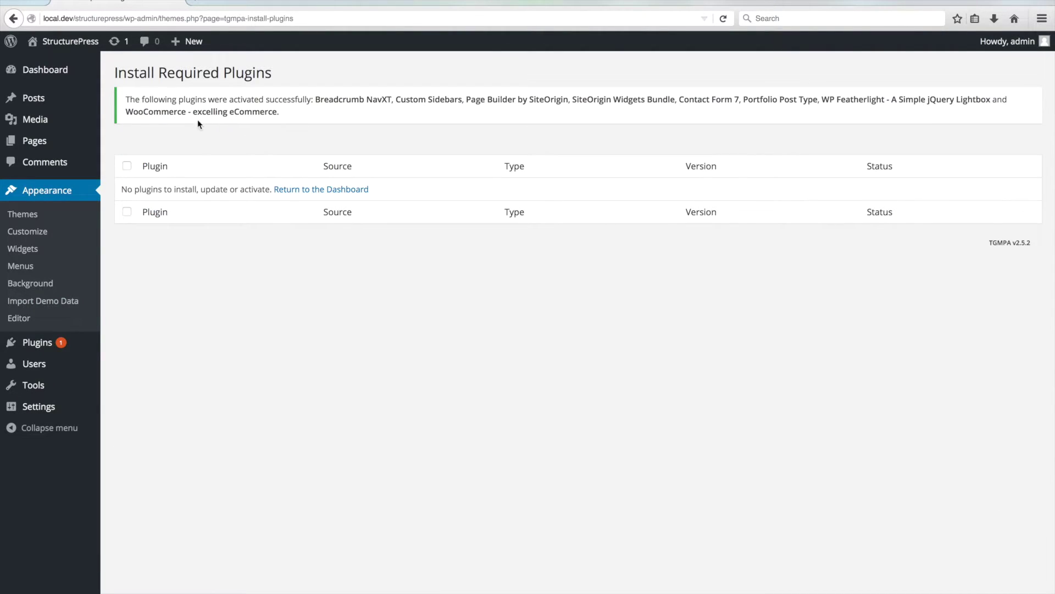
pyautogui.click(46, 70)
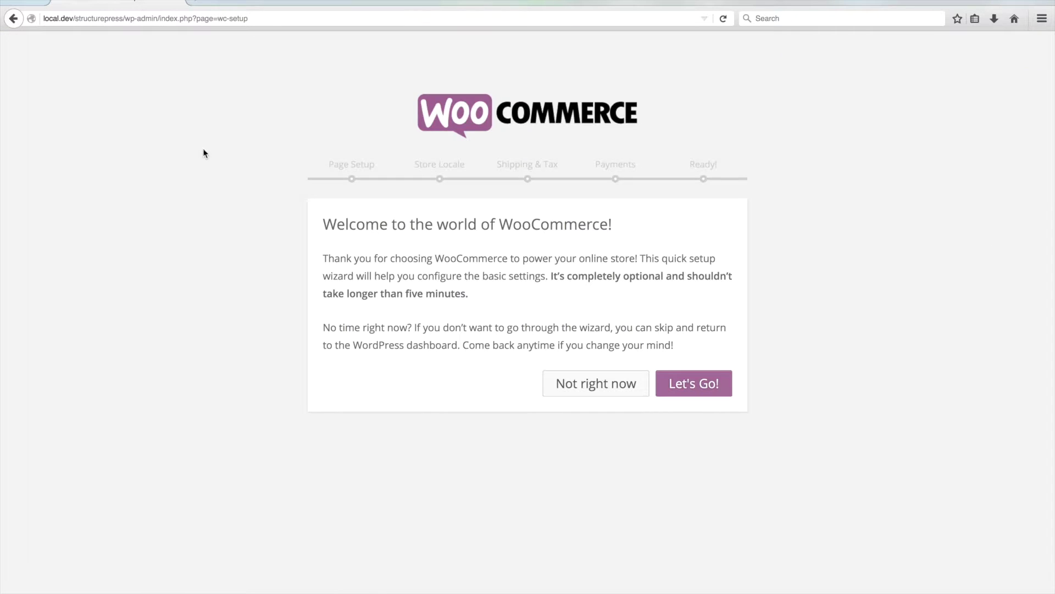
# Step: Skip the WooCommerce welcome wizard with Not right now
pyautogui.click(605, 382)
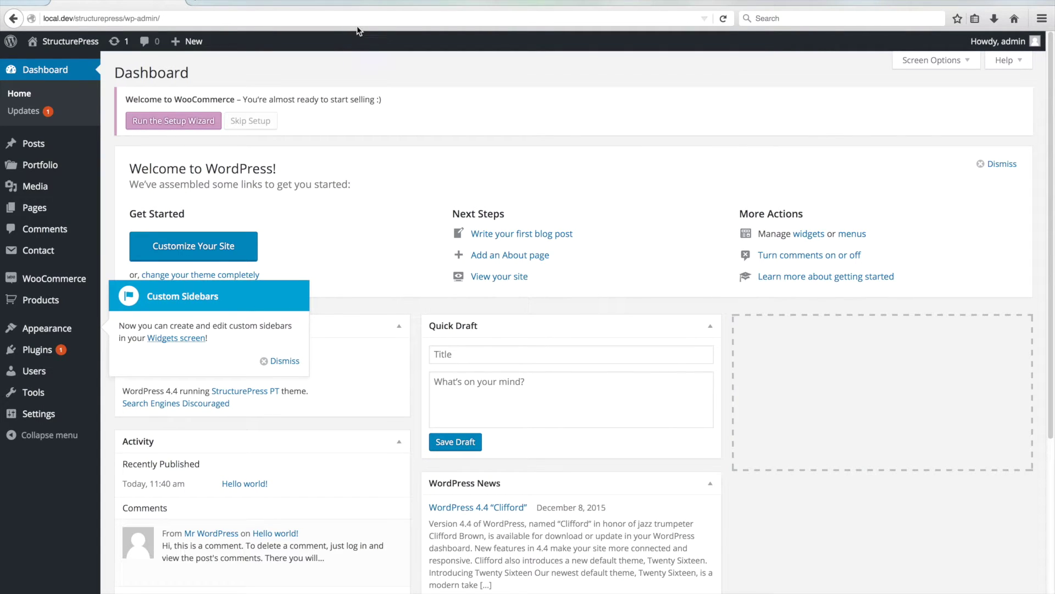
# Step: Dismiss the Custom Sidebars notice and run Appearance > Import Demo Data until it finishes
pyautogui.click(297, 361)
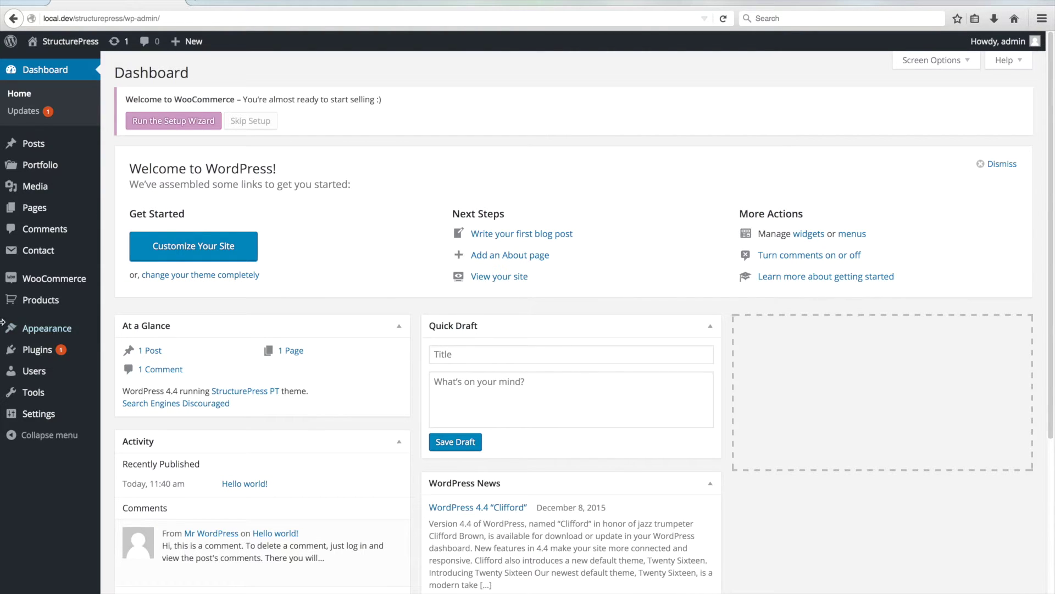
pyautogui.moveTo(30, 331)
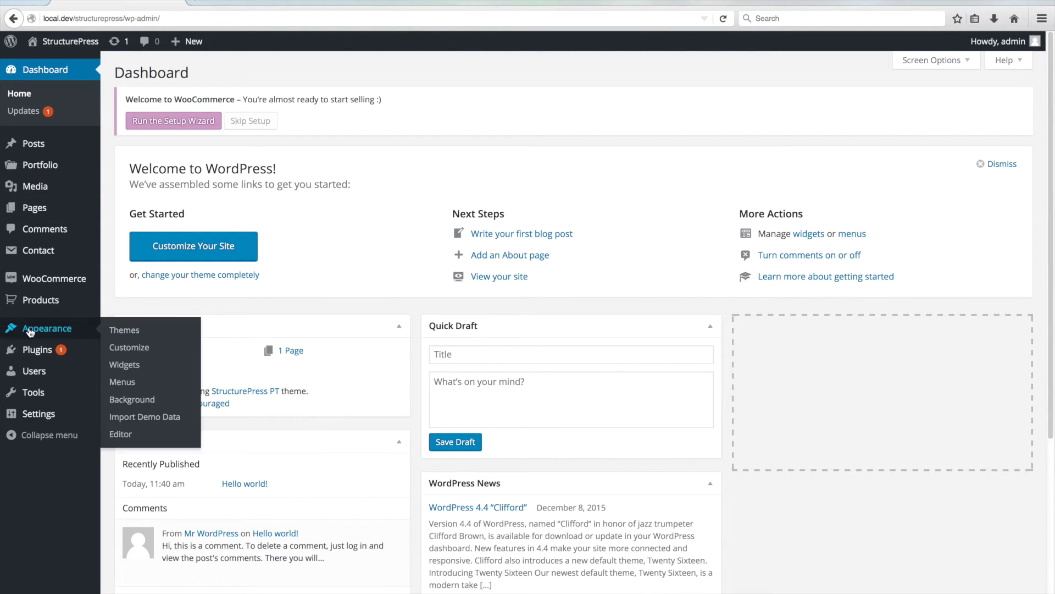
pyautogui.click(131, 417)
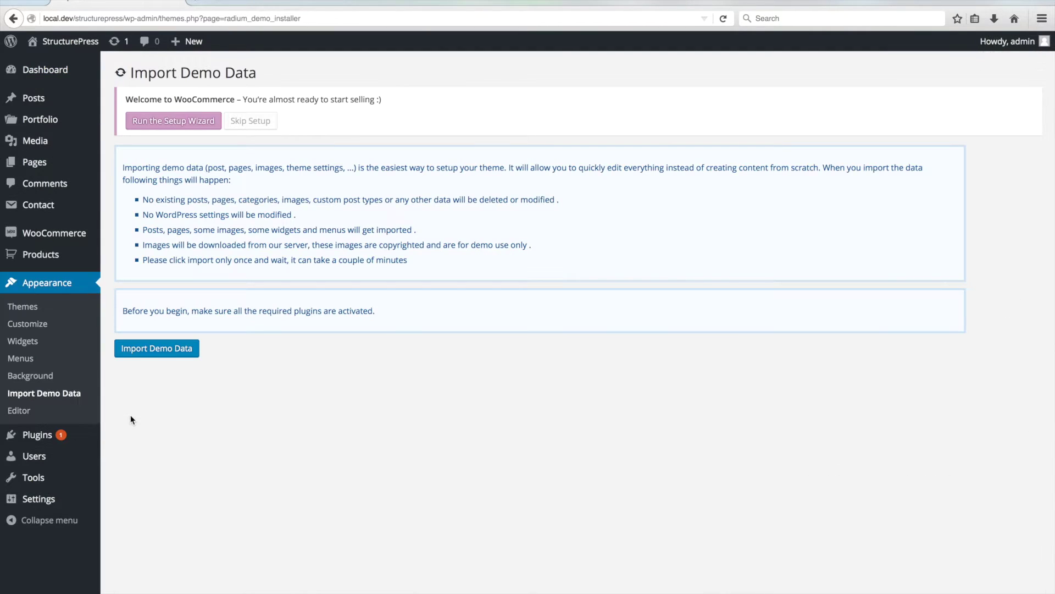
pyautogui.click(192, 354)
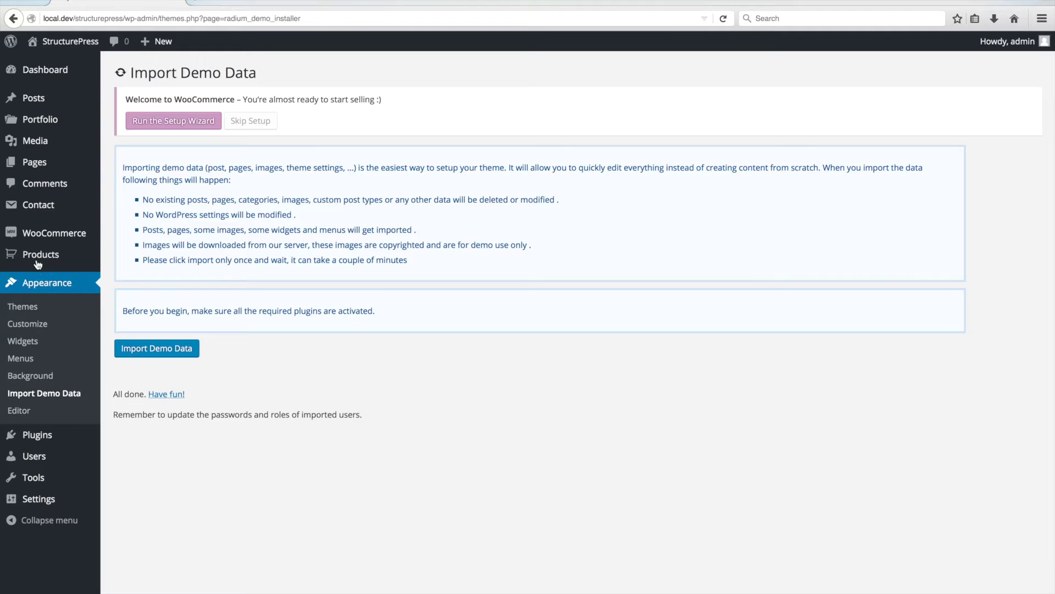
pyautogui.click(28, 342)
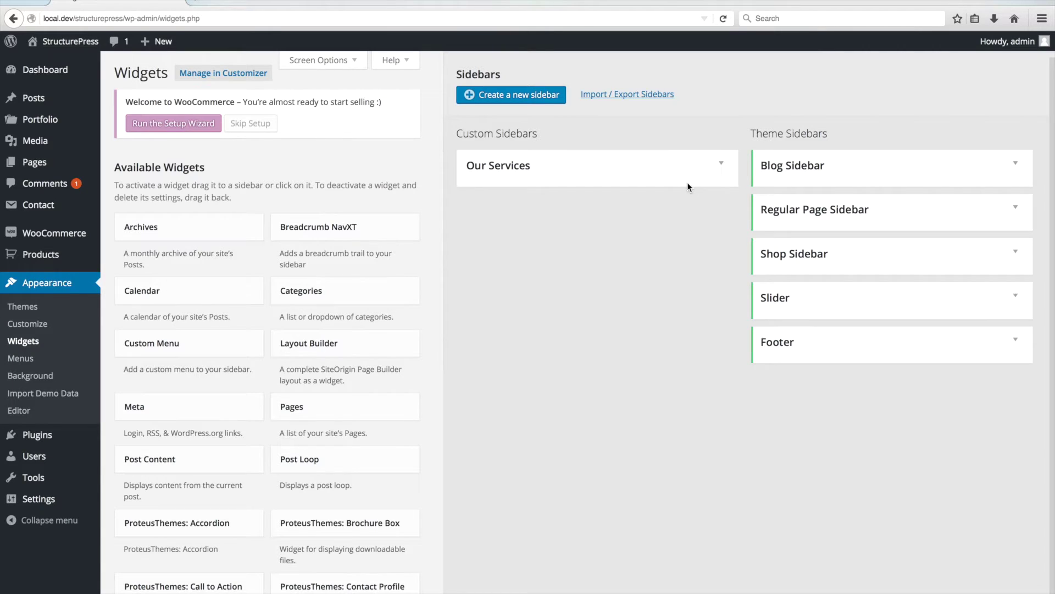
# Step: Set the Our Services sidebar's Custom Menu widget to Our Service Menu and save
pyautogui.click(720, 166)
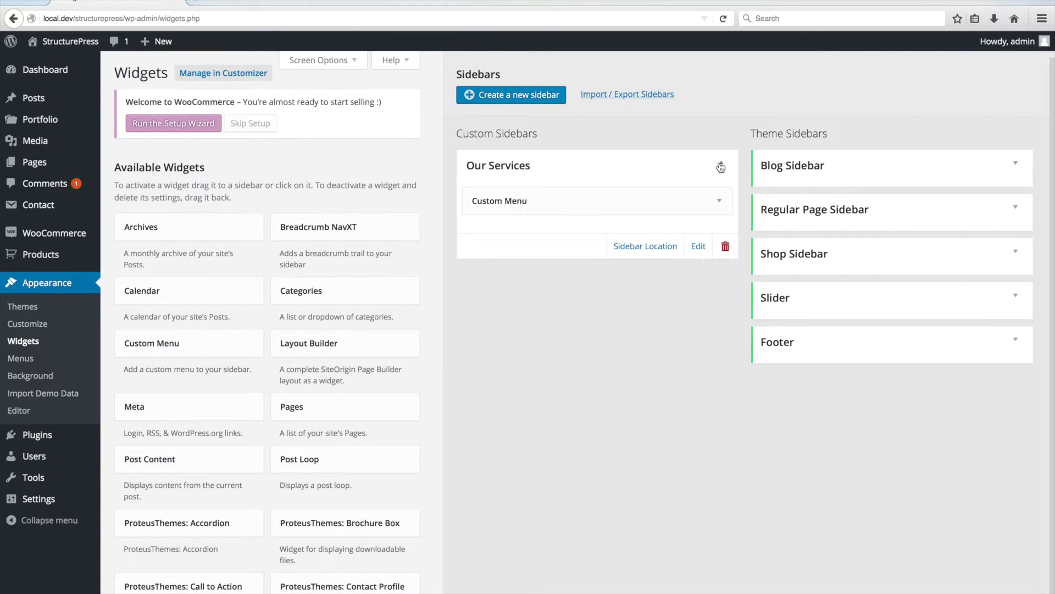
pyautogui.click(547, 200)
pyautogui.click(563, 271)
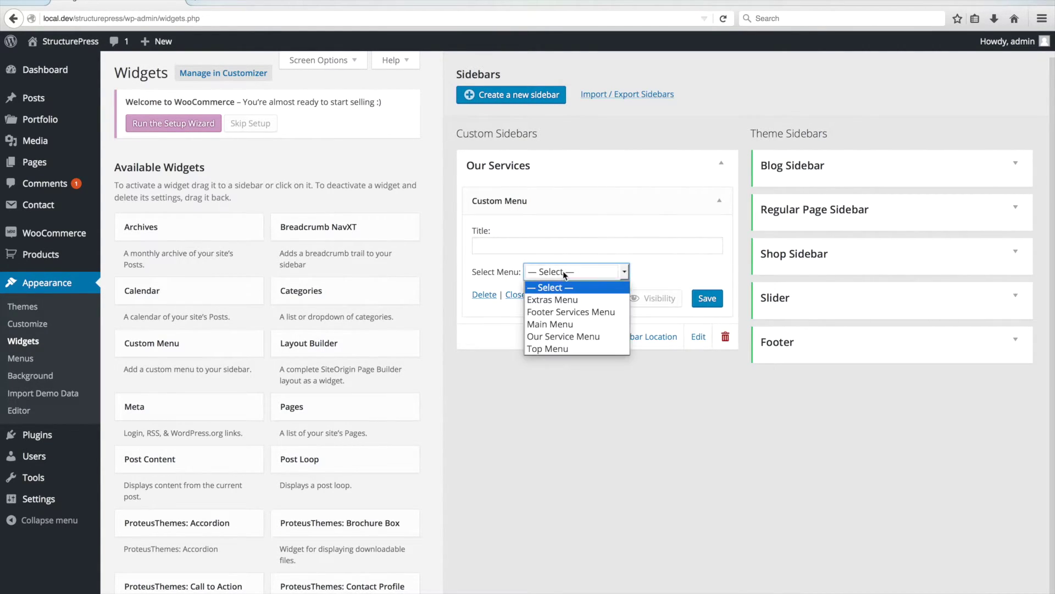
pyautogui.click(563, 336)
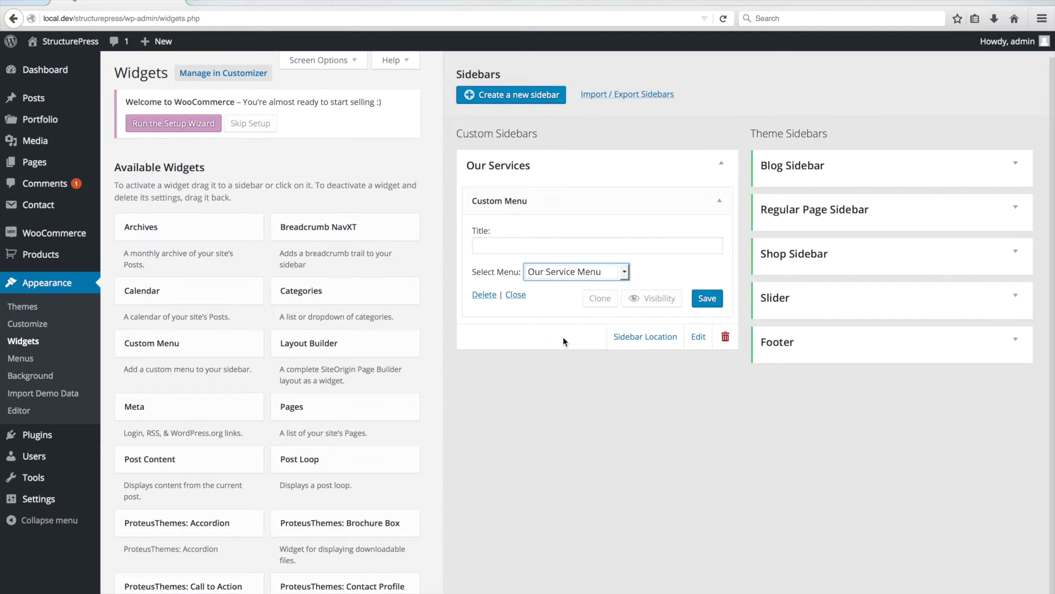
pyautogui.click(707, 300)
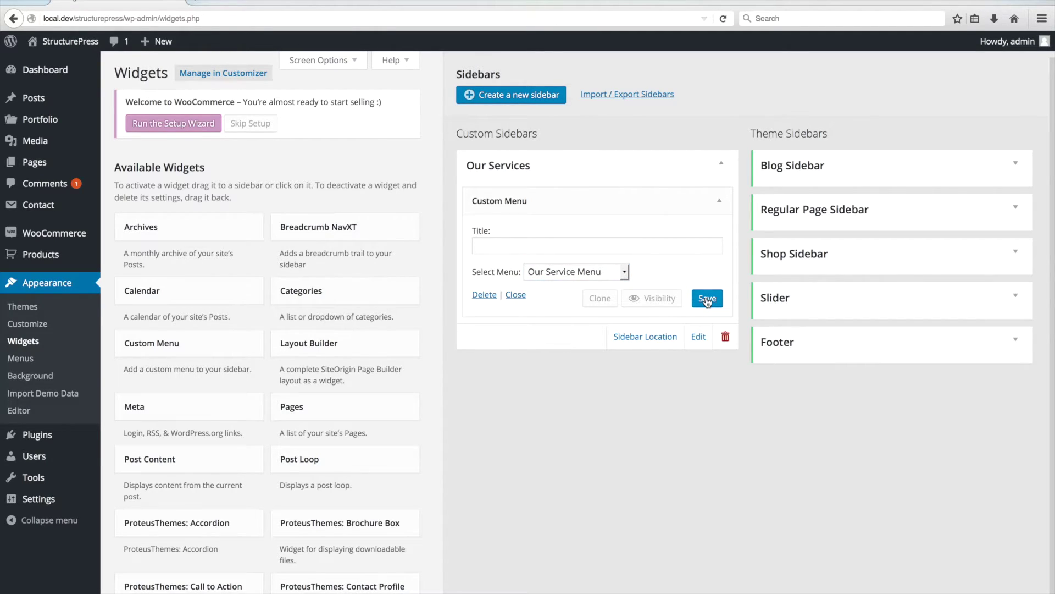
pyautogui.click(720, 163)
# Step: In the Footer, set the EXTRAS widget to Extras Menu and OUR SERVICES to Our Service Menu
pyautogui.click(800, 349)
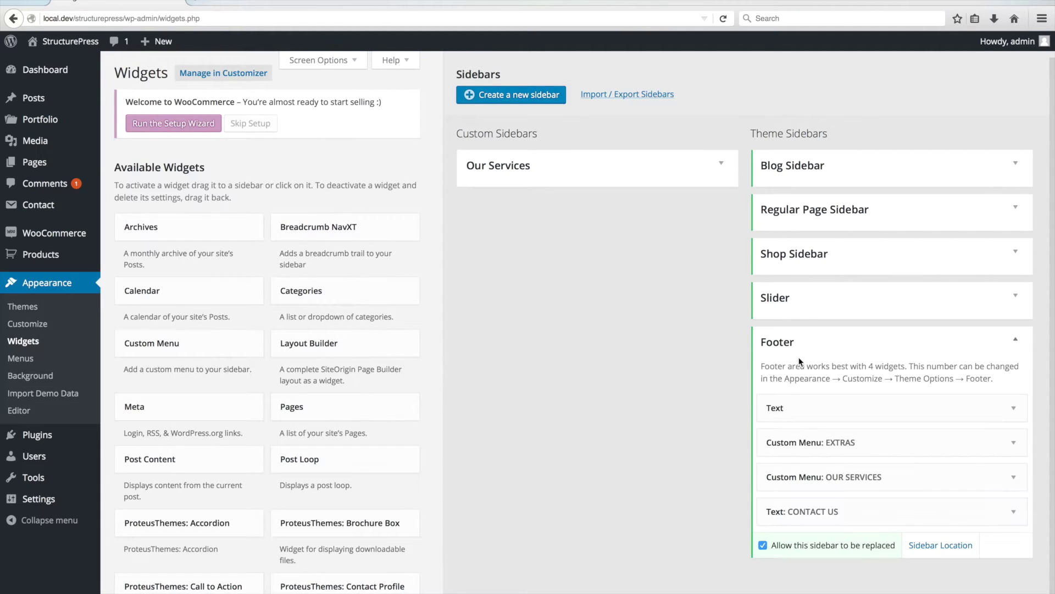
pyautogui.click(824, 444)
pyautogui.click(858, 513)
pyautogui.click(846, 541)
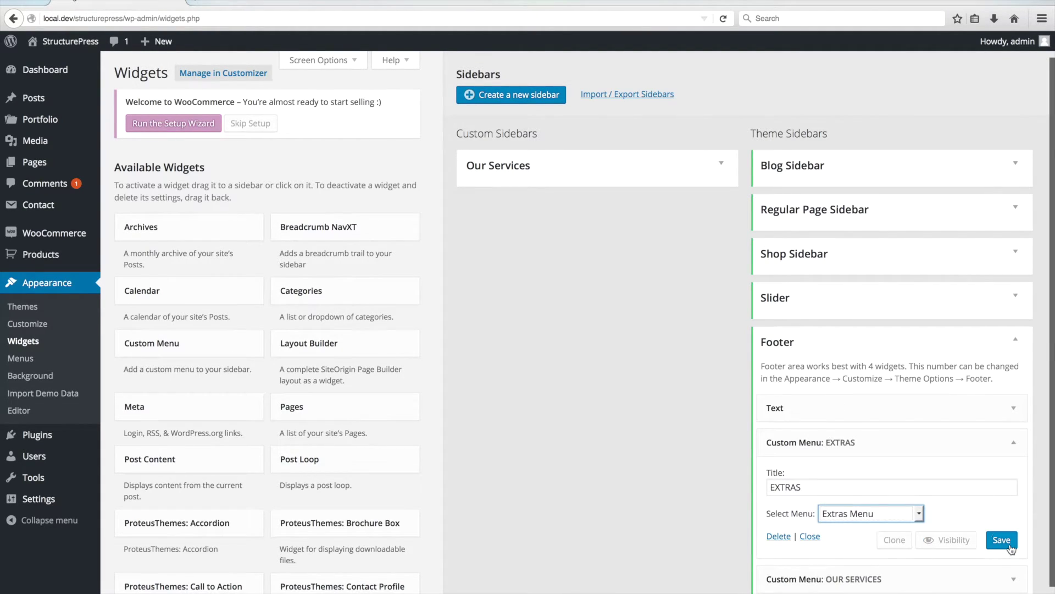
pyautogui.click(1014, 442)
pyautogui.click(1013, 475)
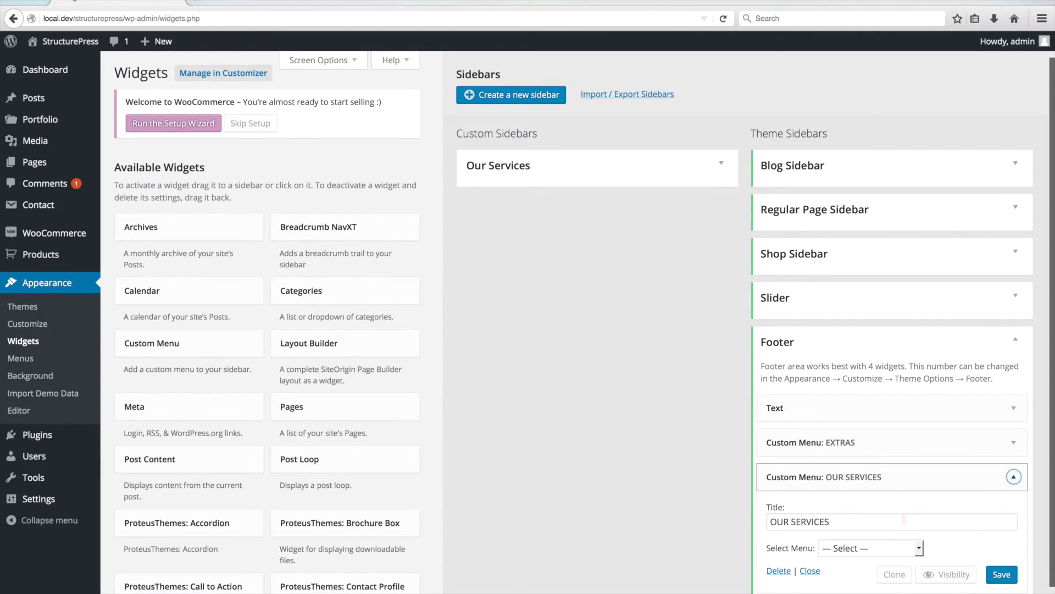
pyautogui.click(883, 549)
pyautogui.click(883, 522)
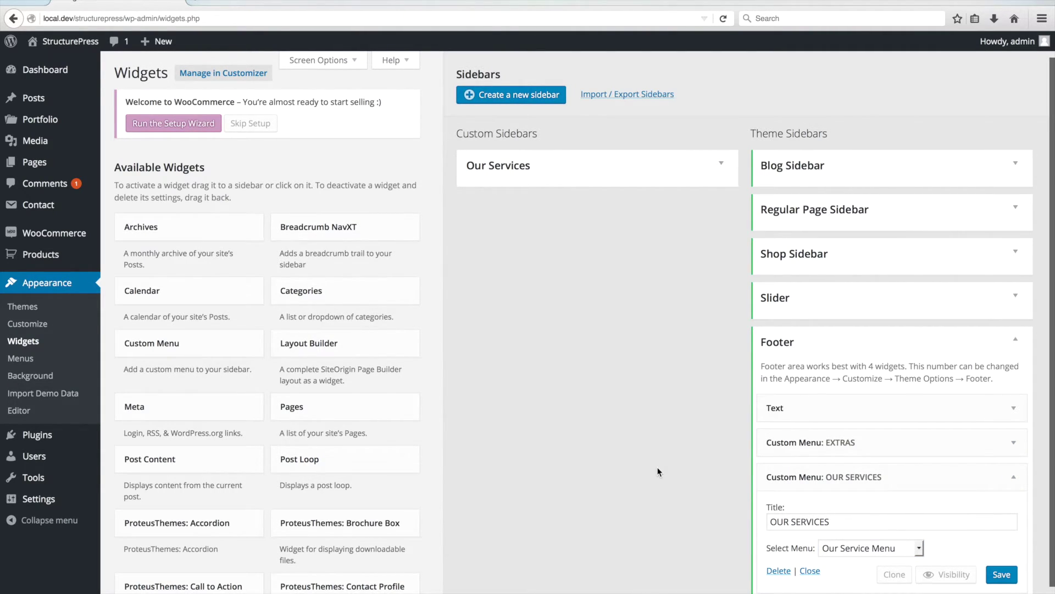
pyautogui.moveTo(66, 495)
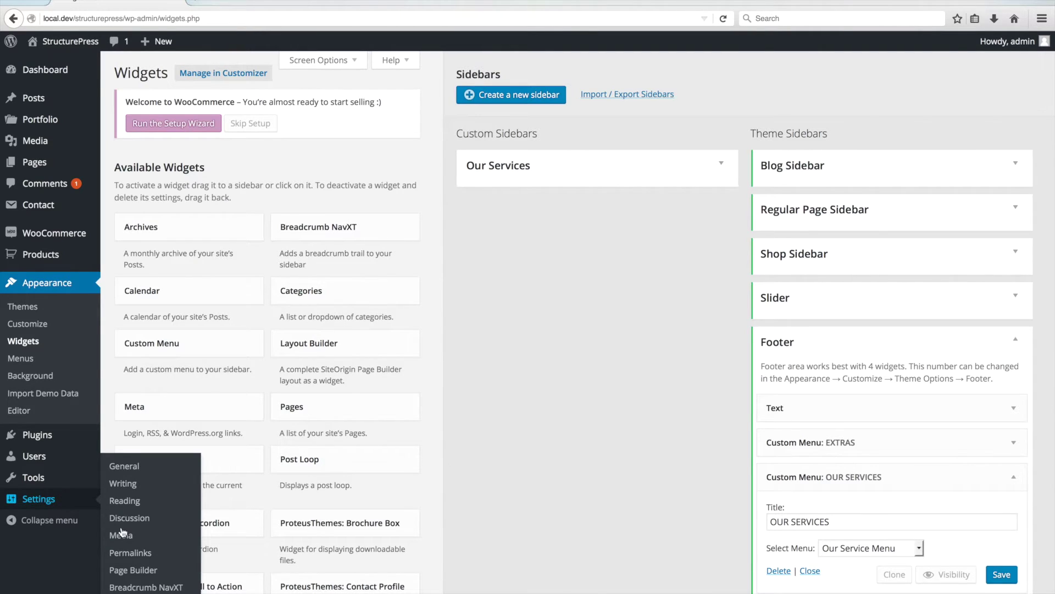
# Step: Choose the Post name structure in Settings > Permalinks
pyautogui.click(132, 554)
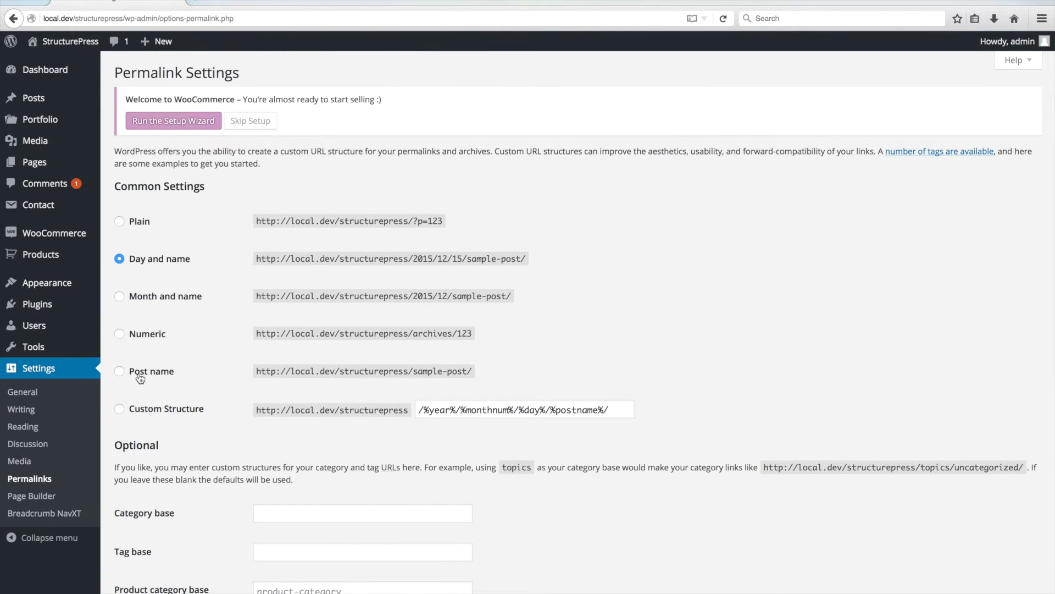
pyautogui.click(138, 374)
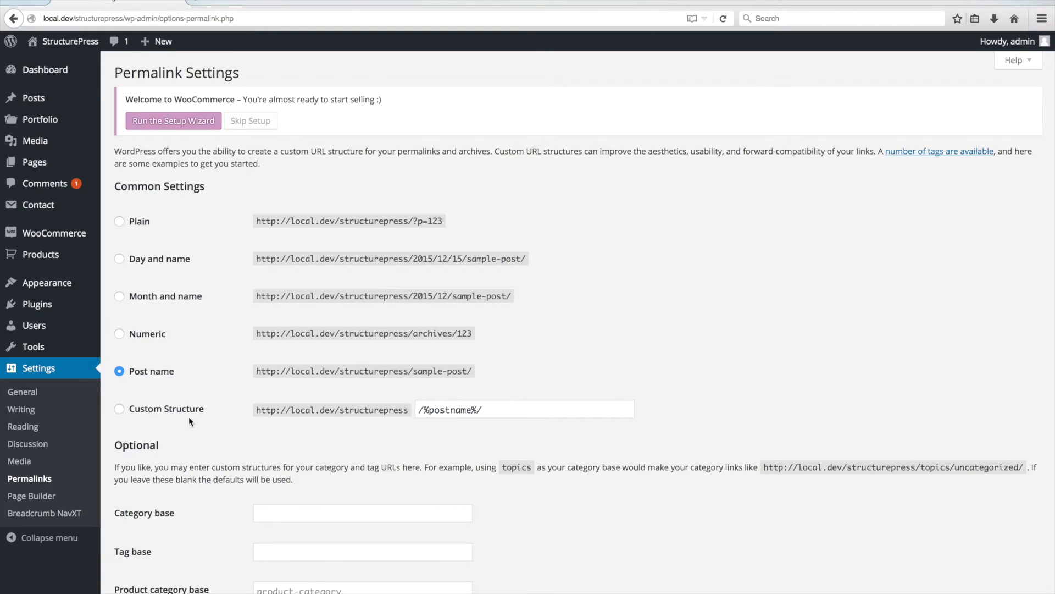
pyautogui.scroll(-7, 193, 428)
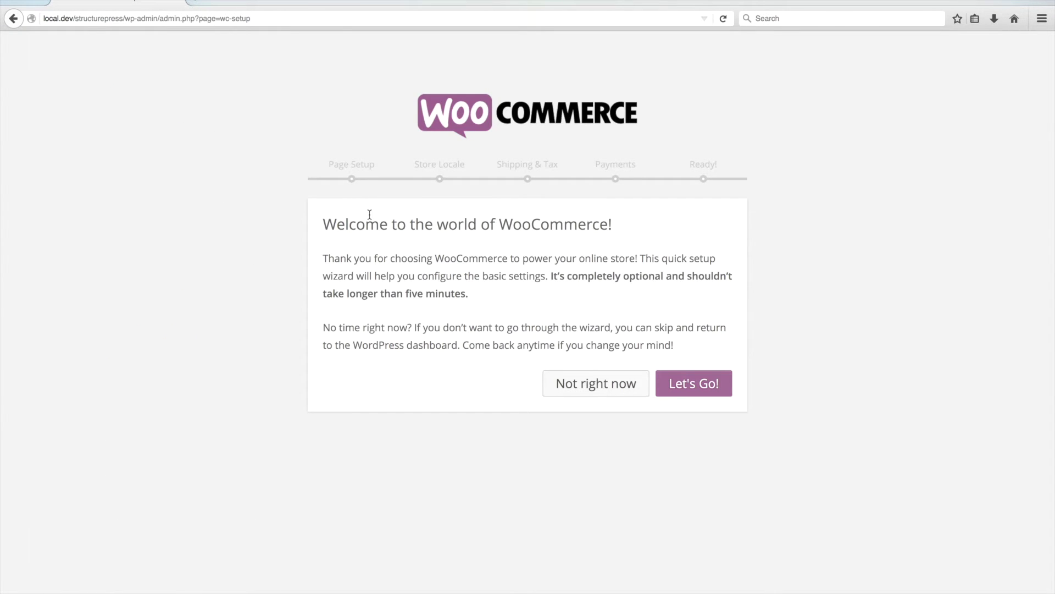
# Step: Run the WooCommerce wizard, creating store pages and skipping locale, shipping & tax, and payments
pyautogui.click(683, 382)
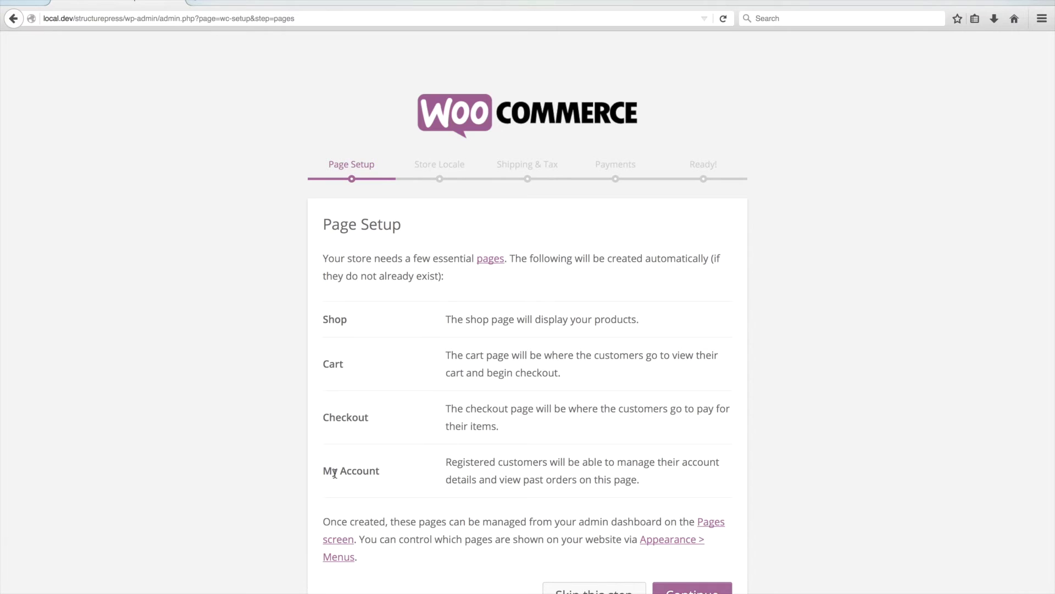
pyautogui.click(688, 591)
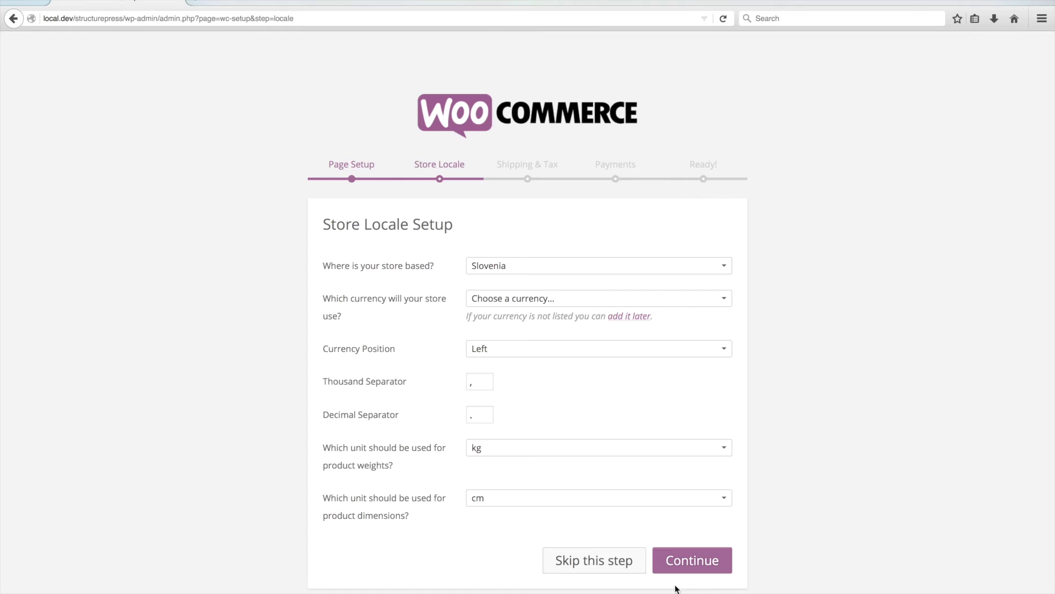
pyautogui.click(589, 561)
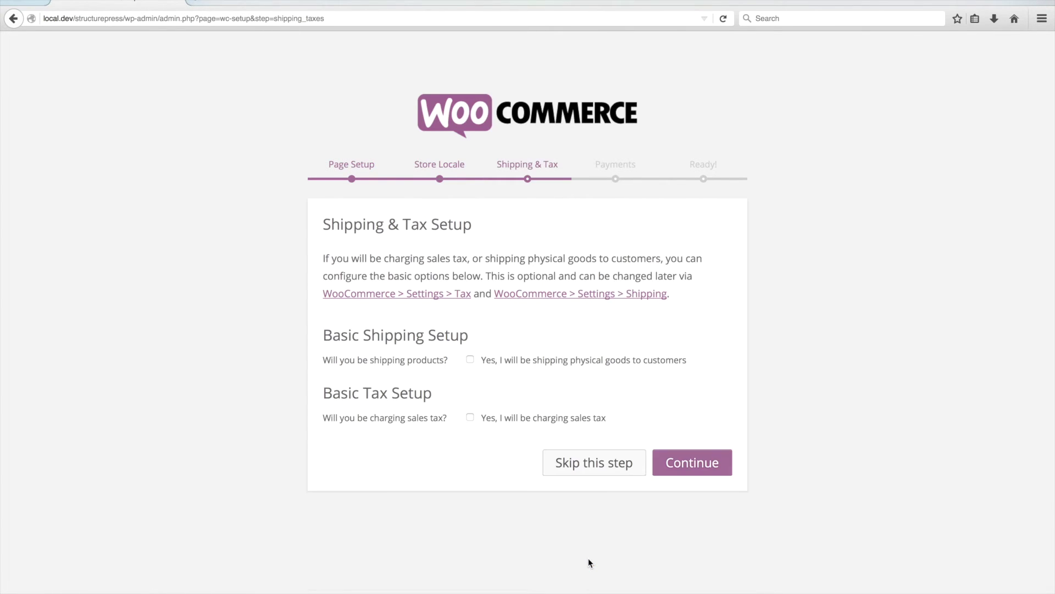
pyautogui.click(583, 466)
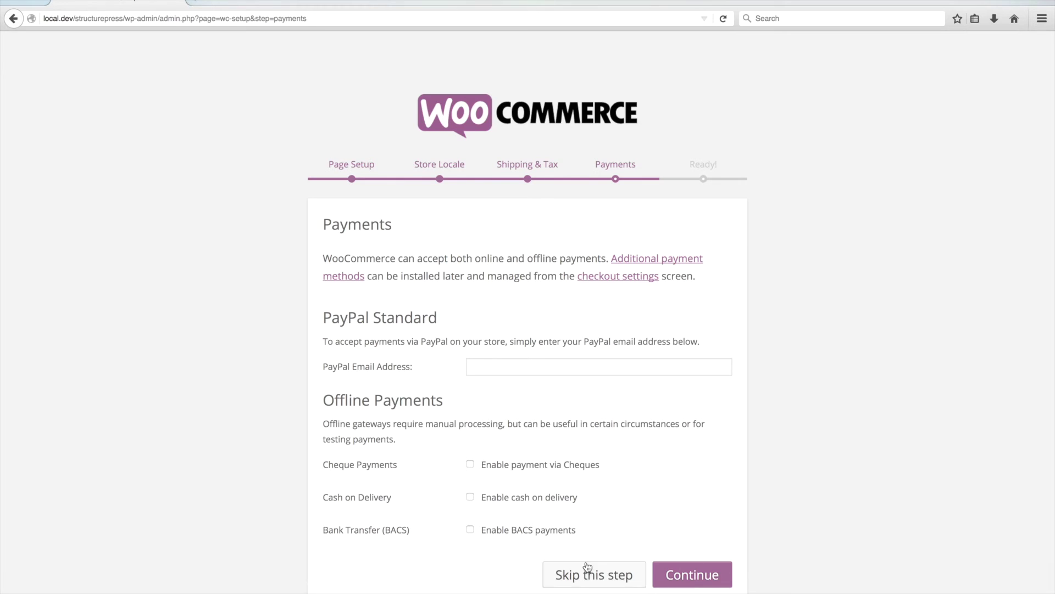
pyautogui.click(586, 575)
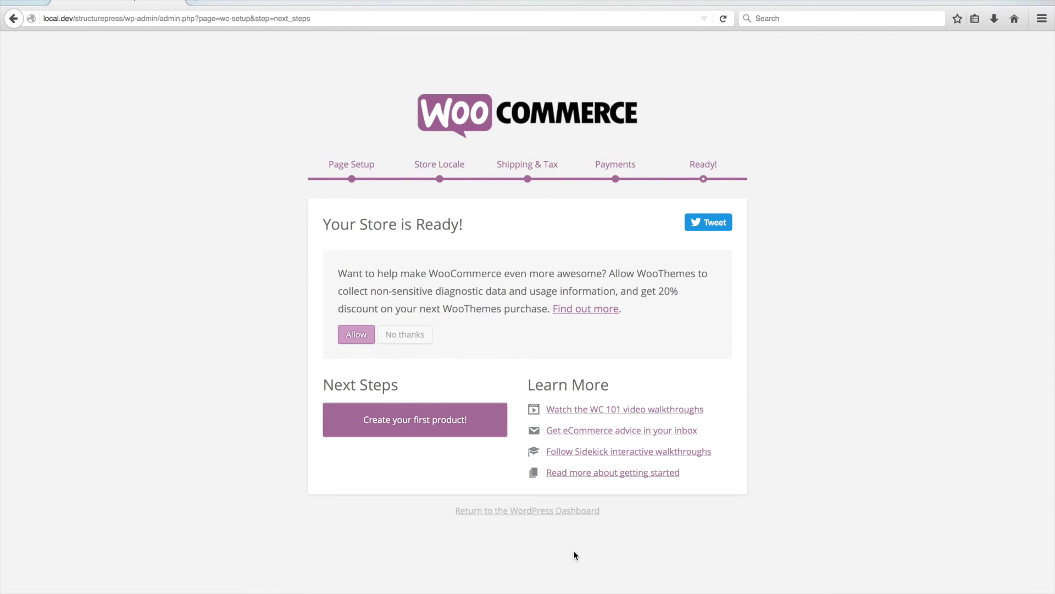
pyautogui.click(530, 511)
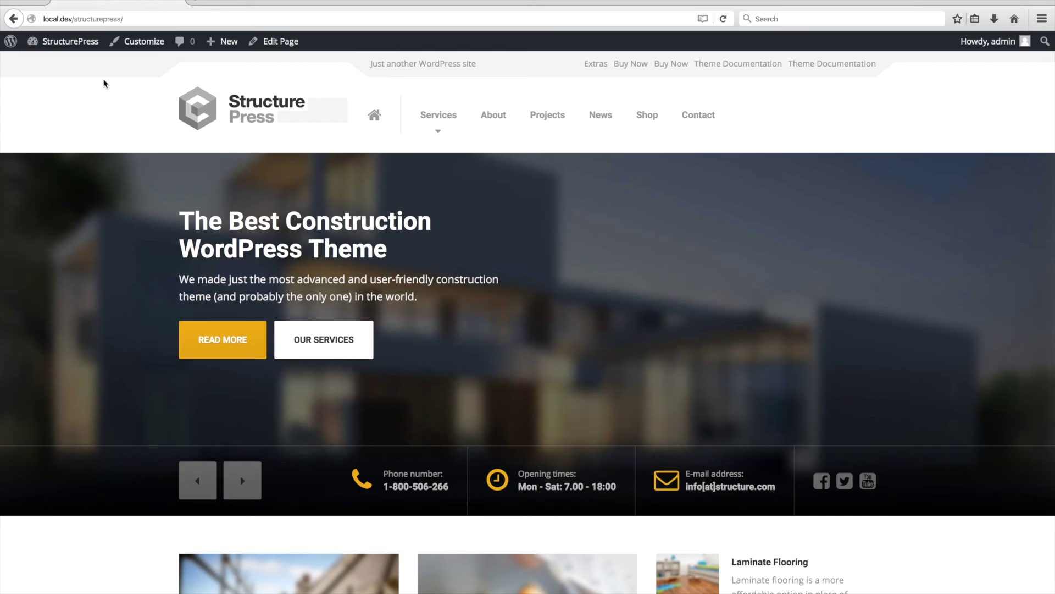
# Step: Scroll down the StructurePress demo front page past projects and news to the Testimonials and Partners sections
pyautogui.scroll(-5, 112, 106)
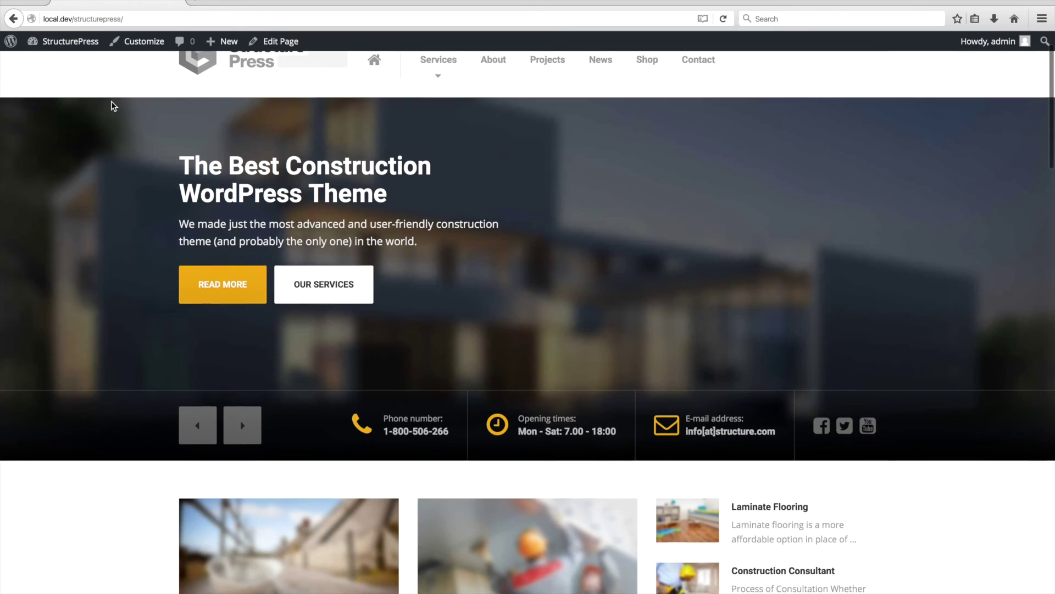
pyautogui.scroll(-10, 112, 106)
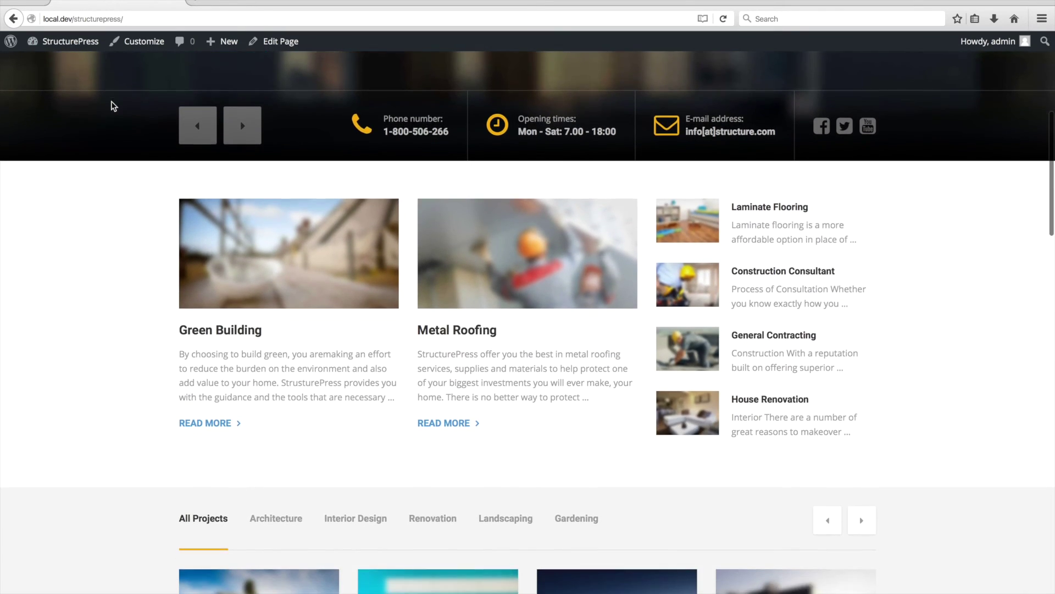
pyautogui.scroll(-10, 112, 106)
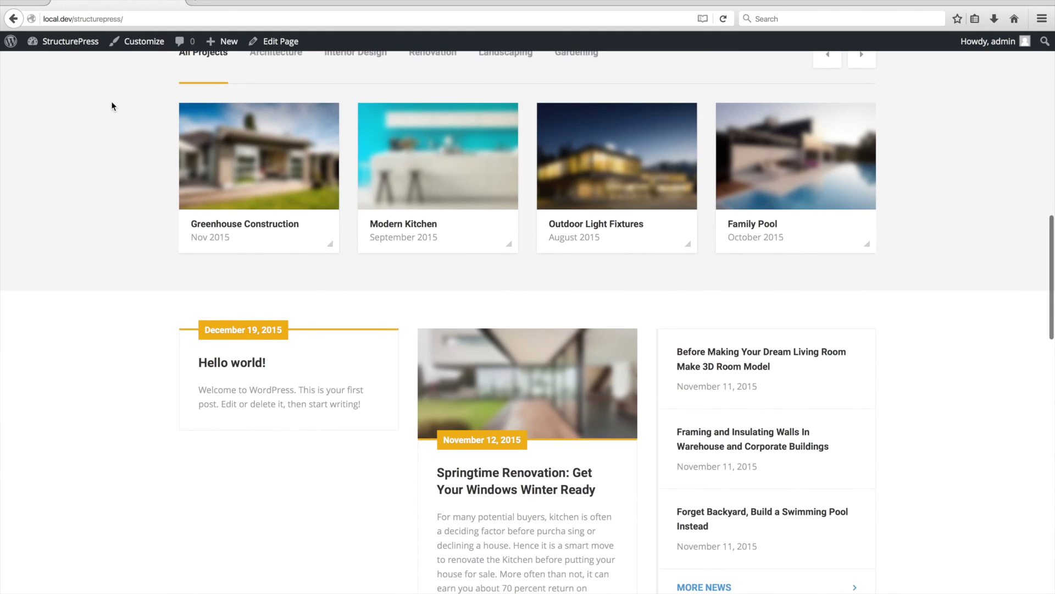
pyautogui.scroll(-8, 112, 106)
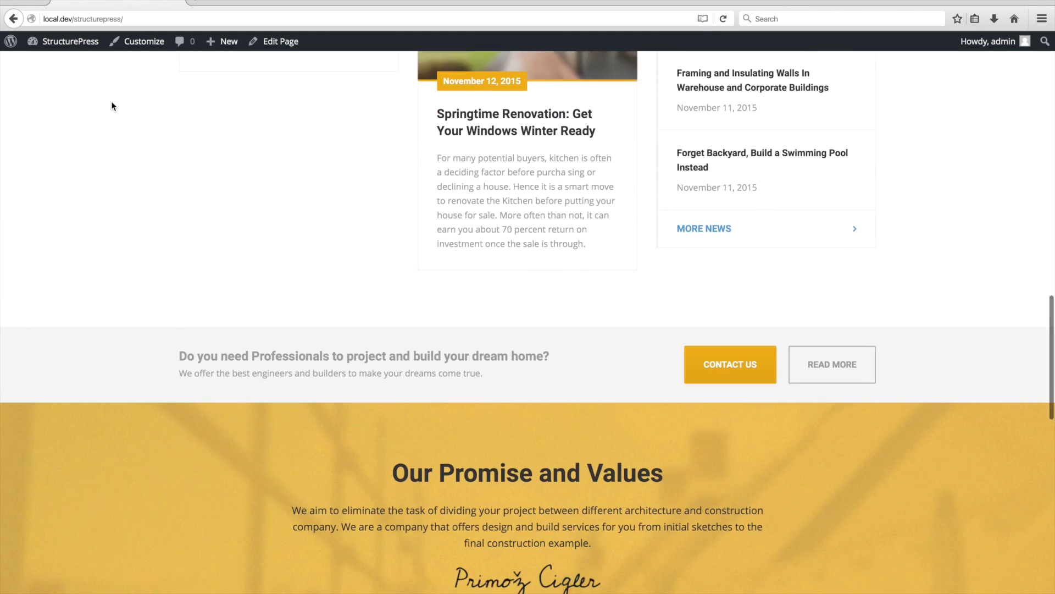
pyautogui.scroll(-5, 113, 106)
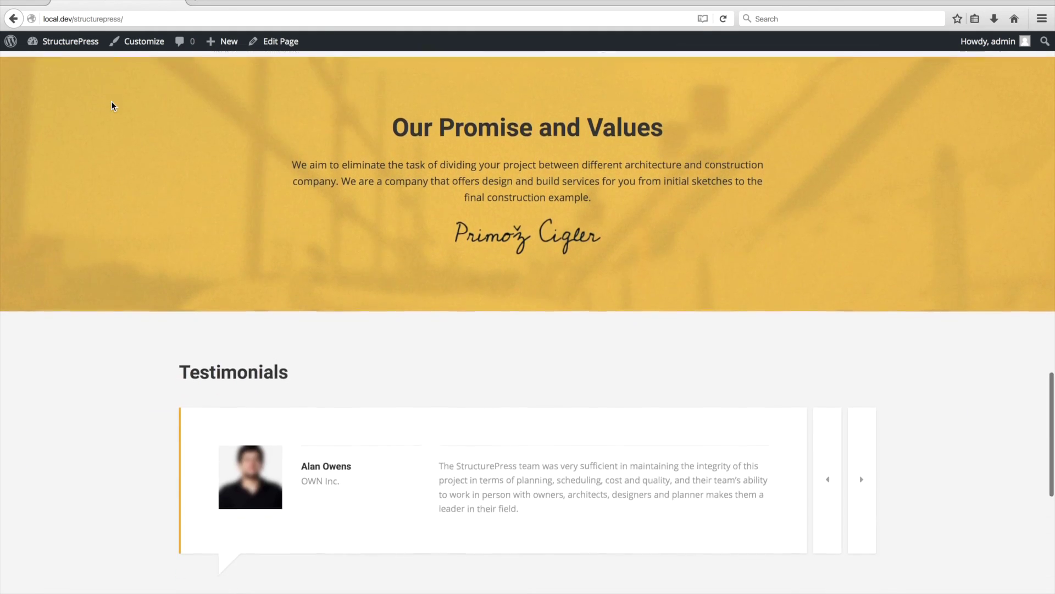
pyautogui.scroll(-3, 112, 106)
pyautogui.scroll(-2, 111, 105)
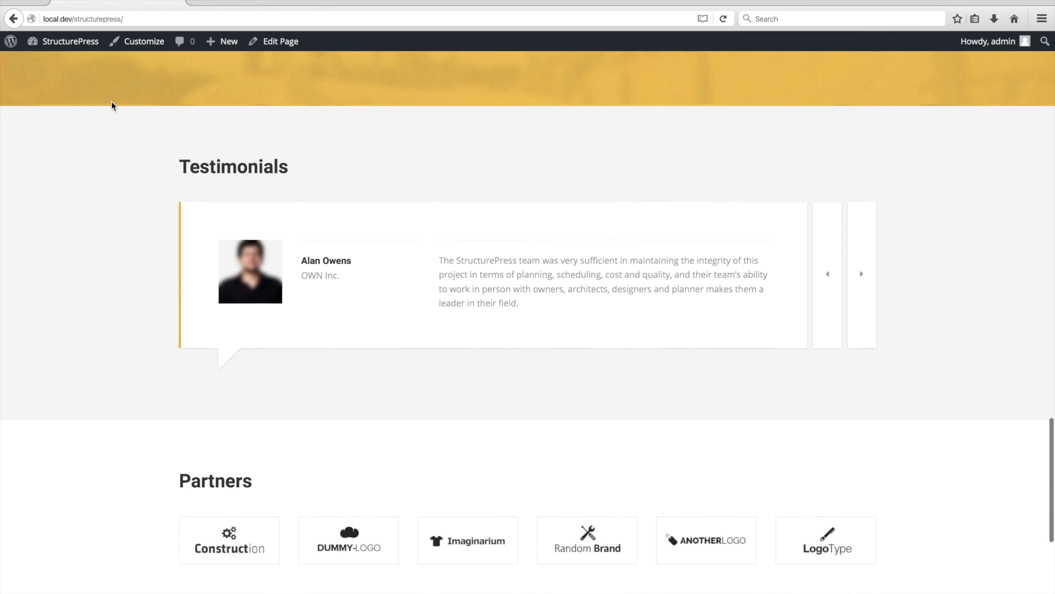